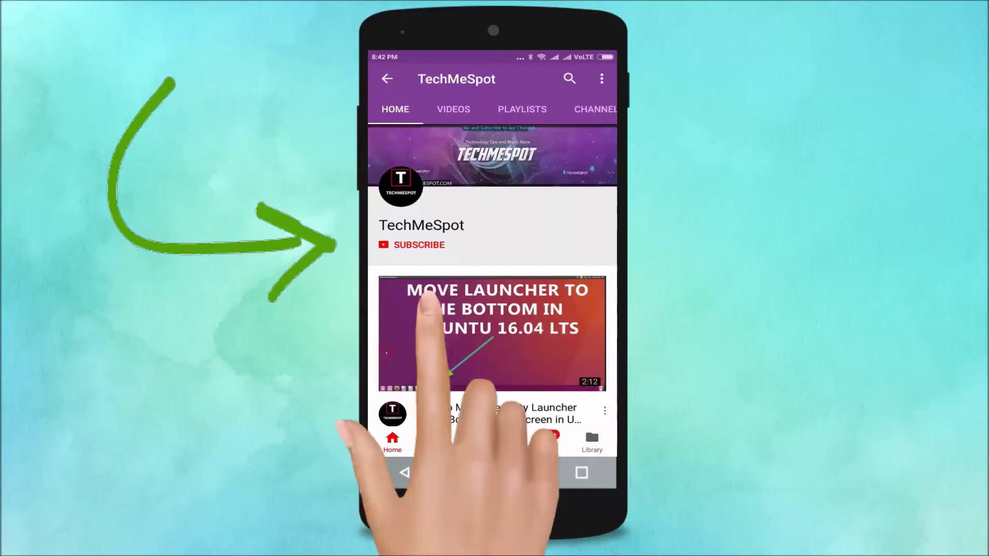
# Step: Start AirMirror in full screen so the phone's home screen appears on the PC
pyautogui.click(419, 244)
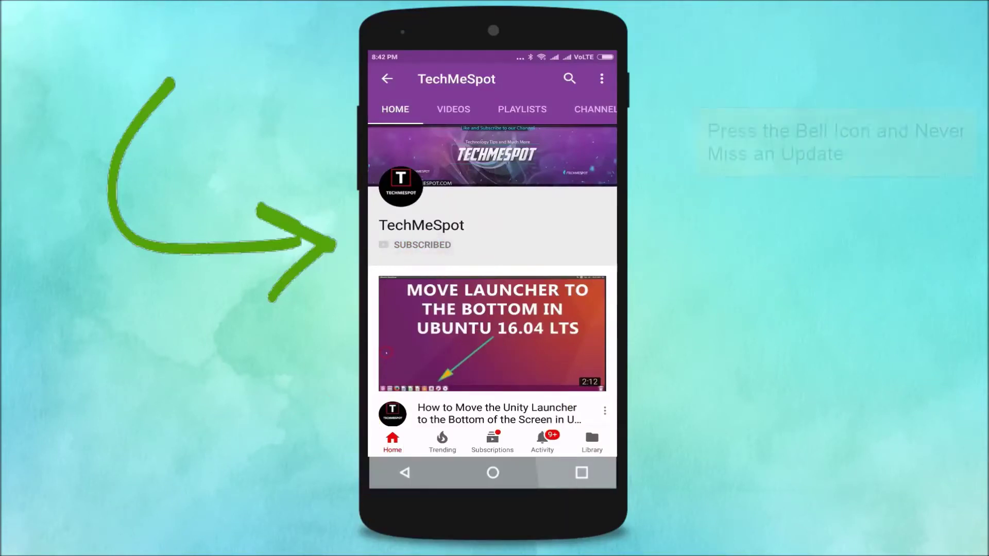
pyautogui.click(481, 245)
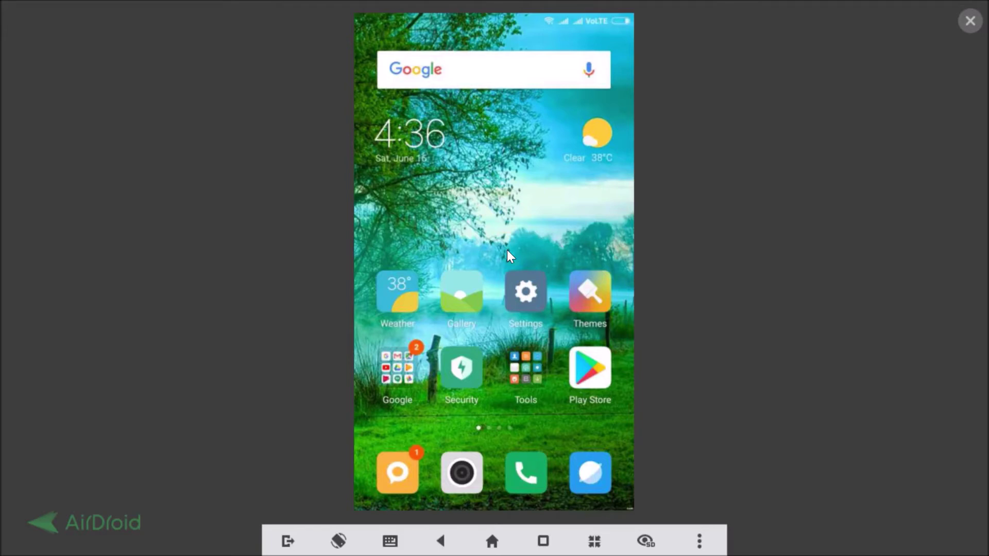
# Step: Search Play Store for 'whats', confirm WhatsApp Messenger offers UPDATE, then return to Home
pyautogui.click(596, 375)
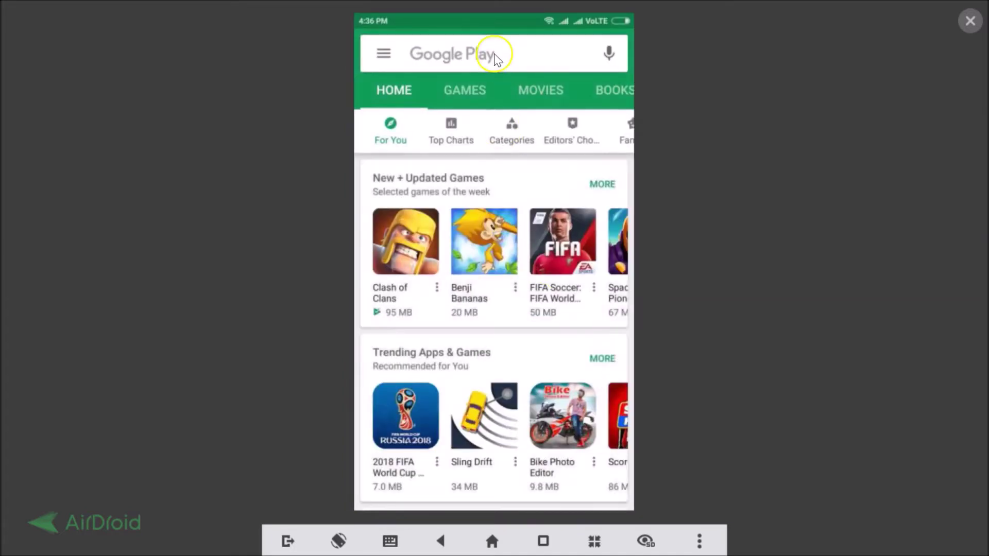
pyautogui.click(499, 52)
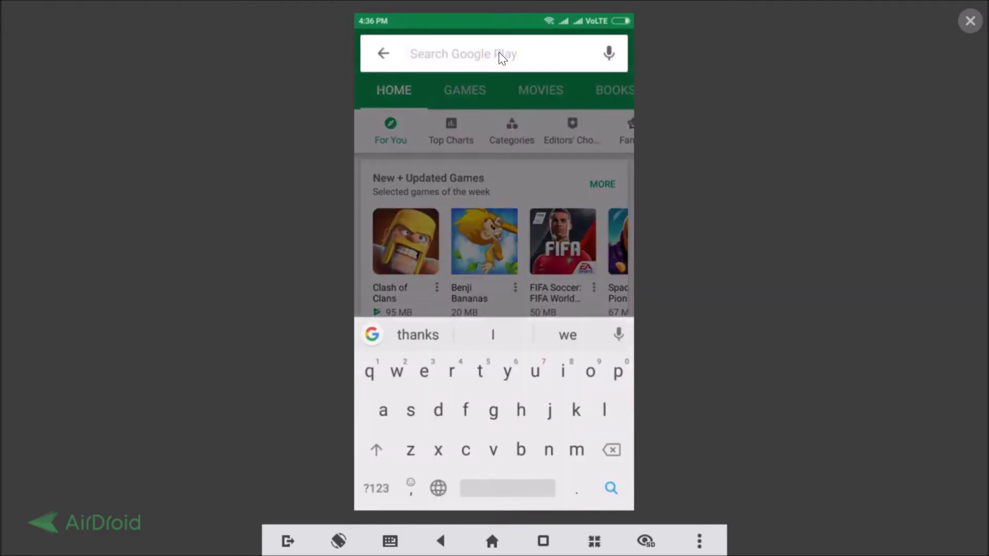
pyautogui.write('whats')
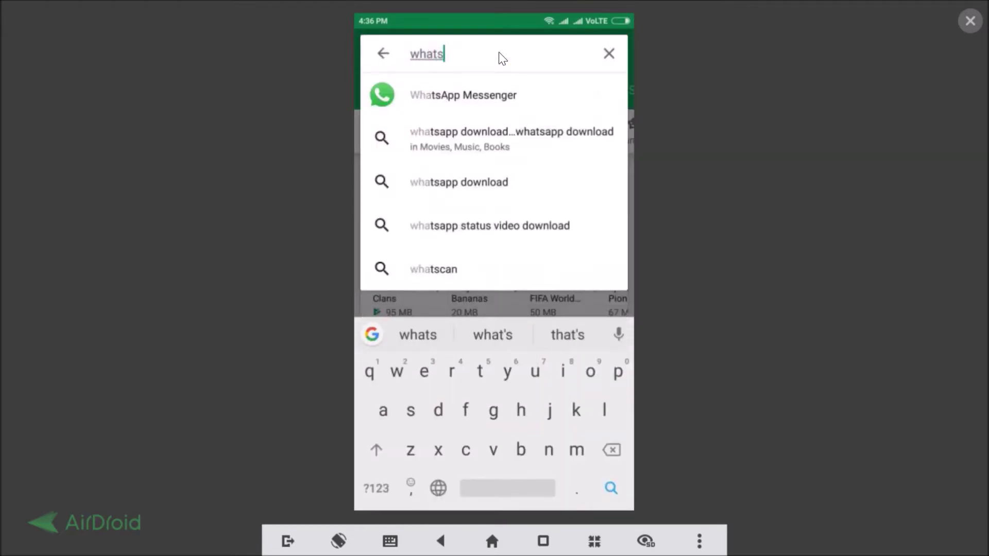
pyautogui.click(461, 99)
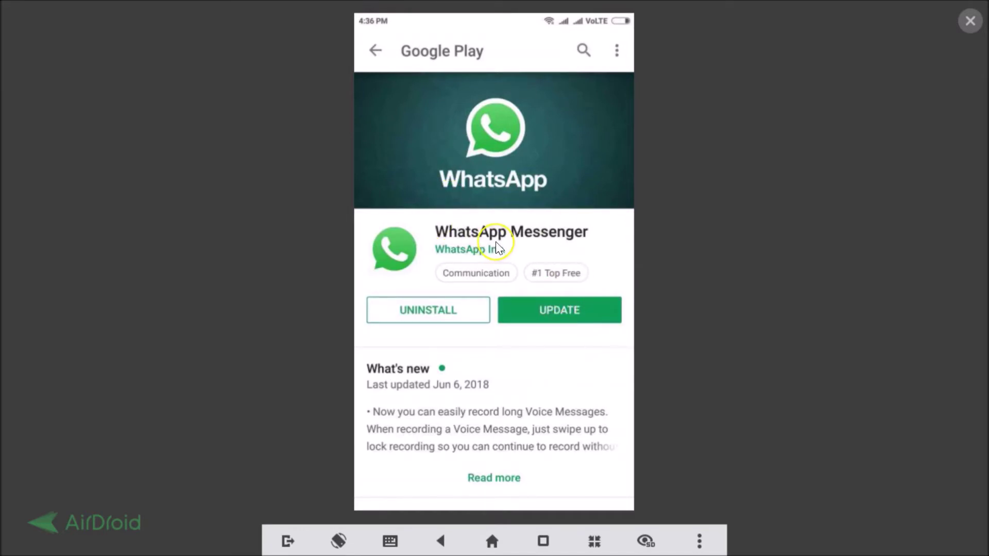
pyautogui.press('Escape')
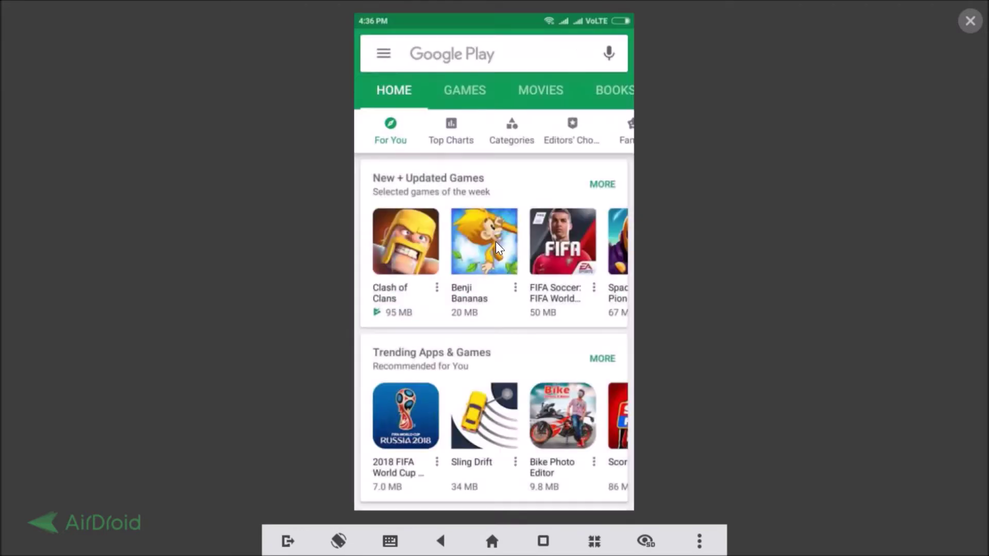
# Step: Update WhatsApp Messenger from My apps & games until it installs, leaving 23 updates pending
pyautogui.click(387, 58)
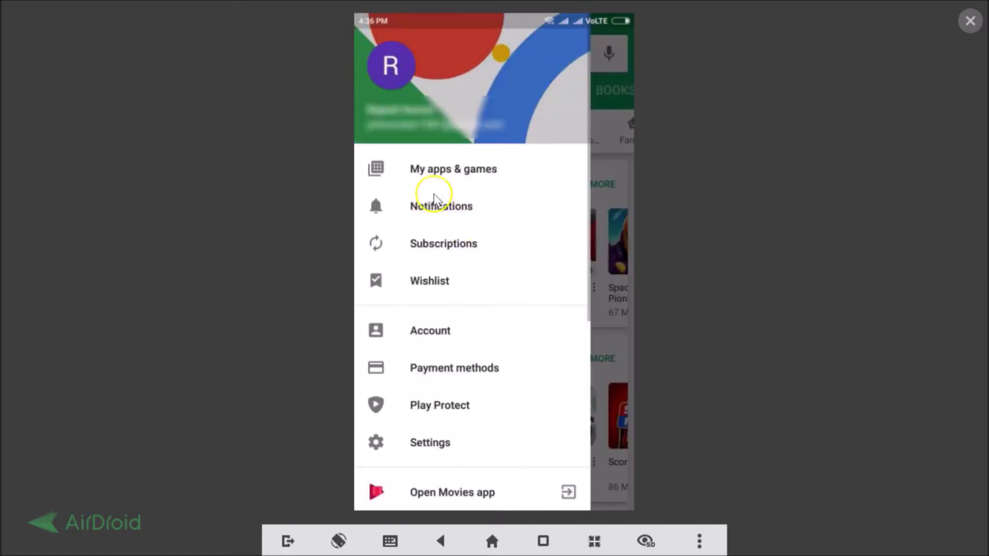
pyautogui.click(452, 175)
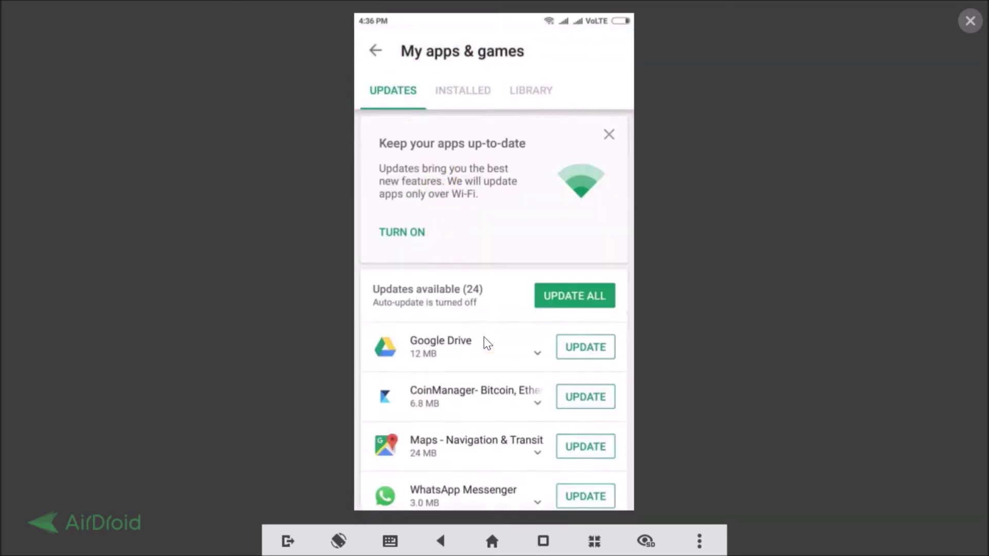
pyautogui.scroll(-3, 484, 338)
pyautogui.scroll(-3, 487, 342)
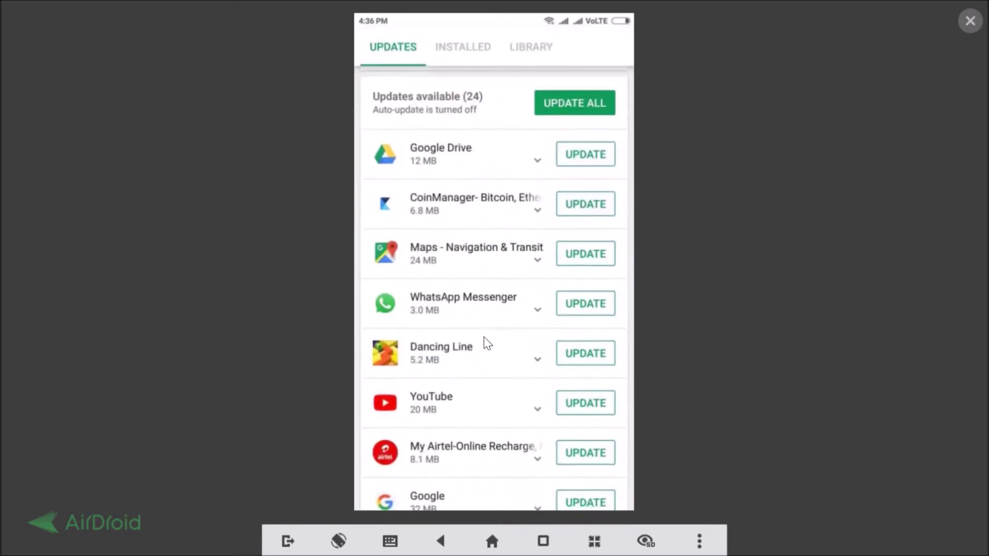
pyautogui.scroll(1, 487, 342)
pyautogui.click(510, 208)
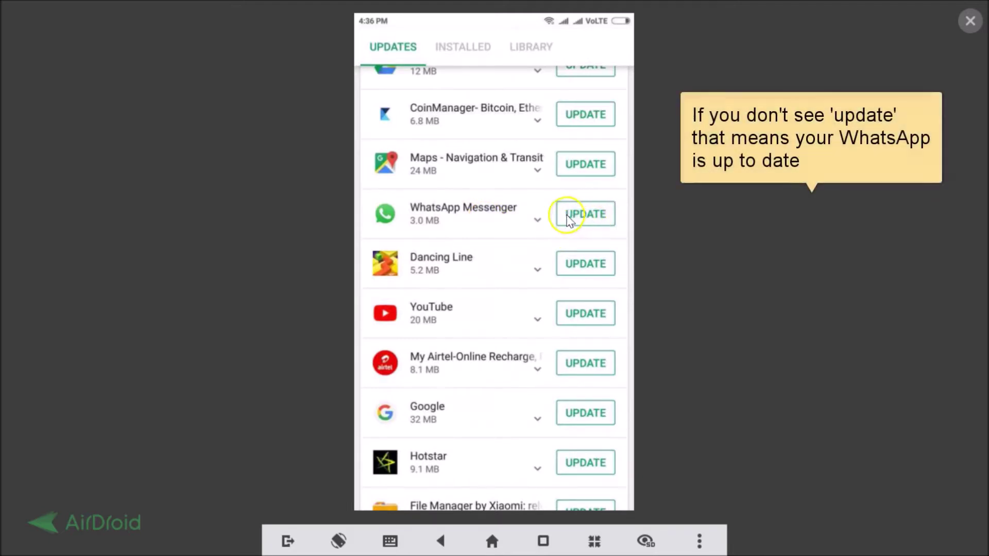
pyautogui.click(589, 215)
pyautogui.click(489, 268)
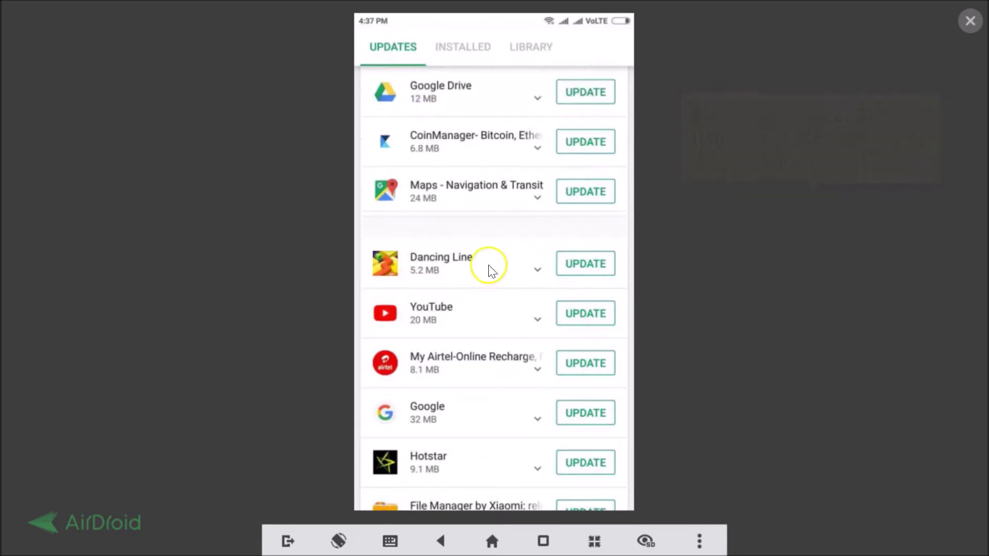
pyautogui.scroll(4, 426, 222)
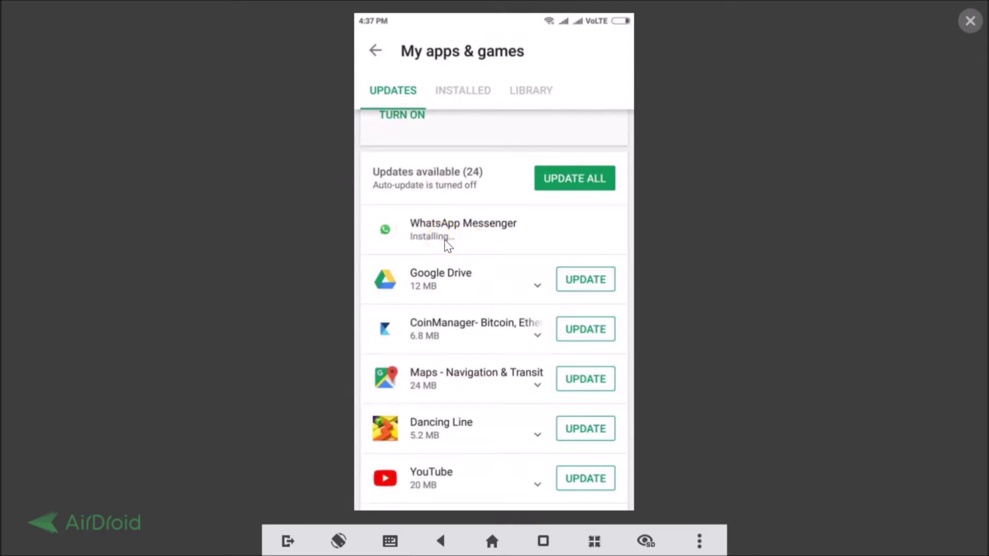
pyautogui.click(456, 201)
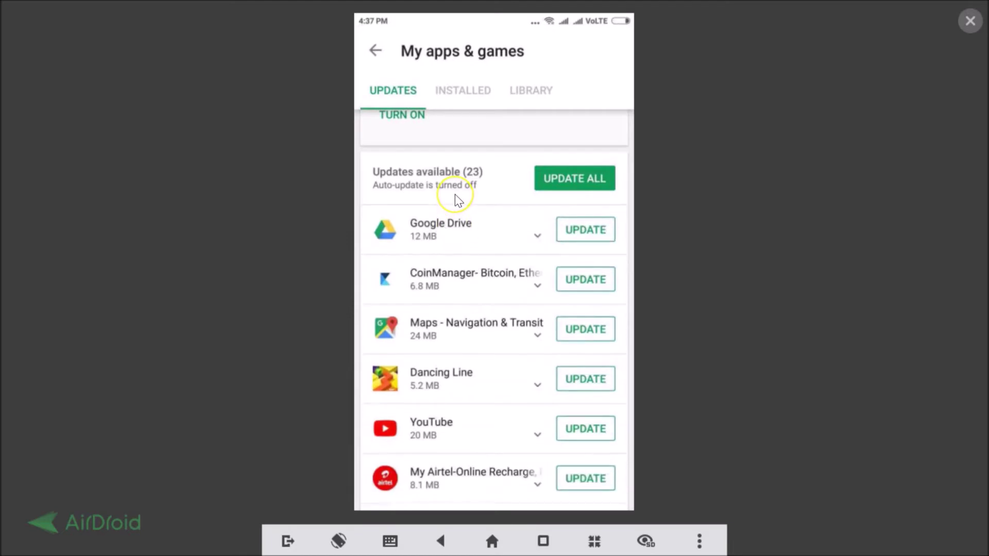
# Step: Search Play Store for WhatsApp Messenger, confirm it shows OPEN, and exit full-screen mirroring
pyautogui.rightClick(458, 201)
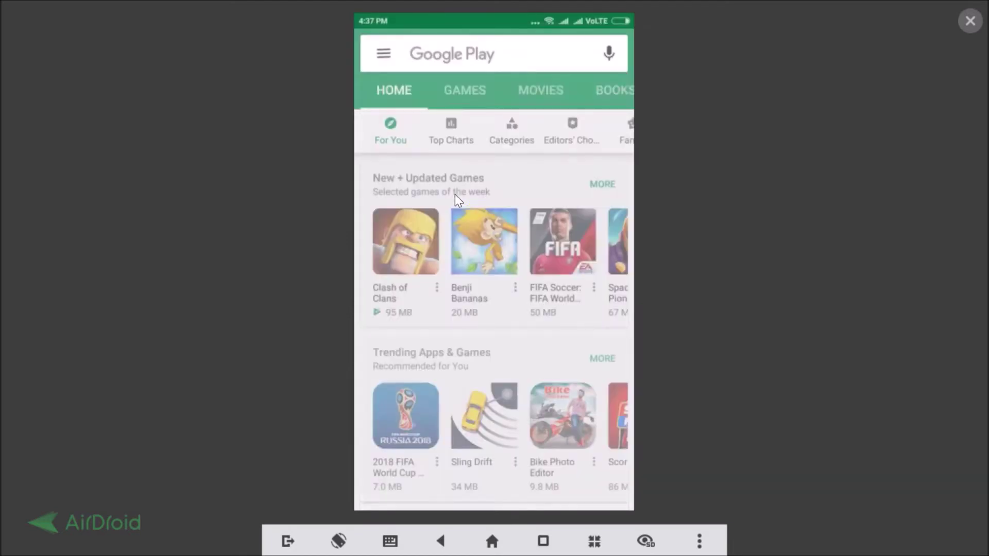
pyautogui.click(474, 47)
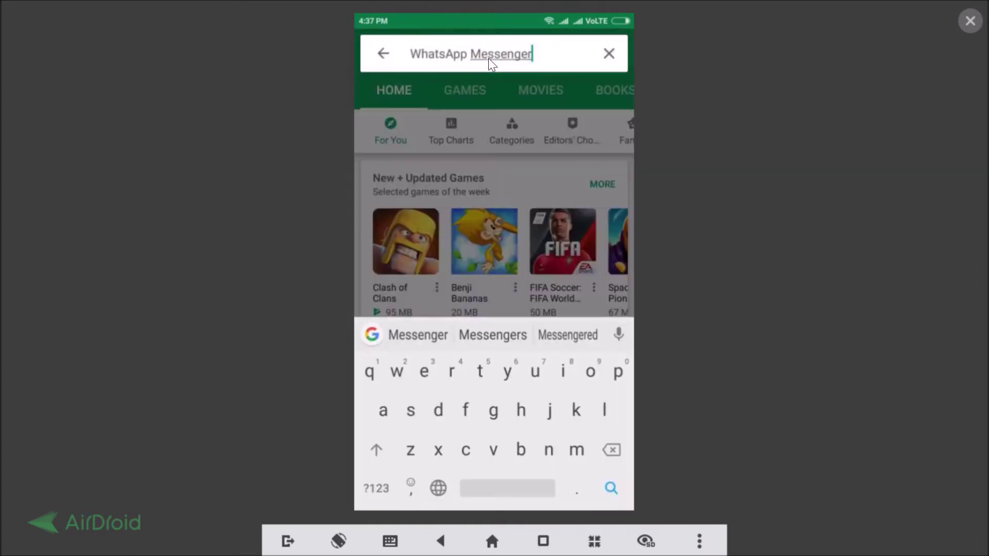
pyautogui.press('Return')
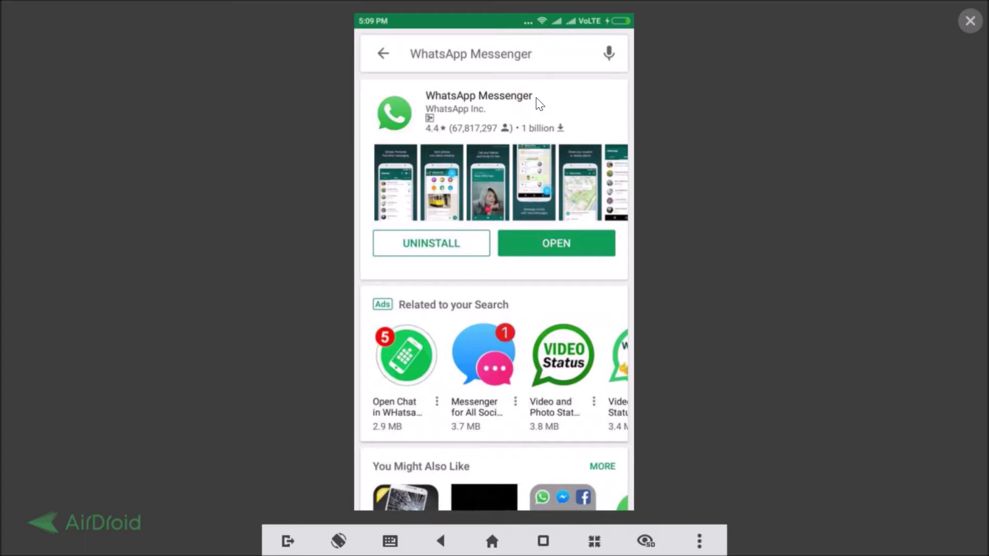
pyautogui.click(970, 21)
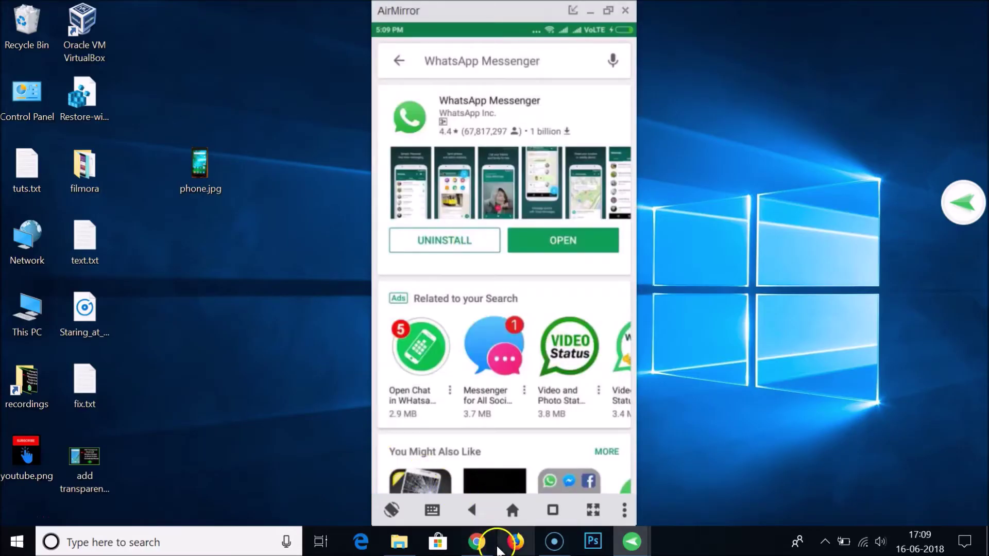
# Step: Download the Android WhatsApp.apk, version 2.18.181 (39.0 MB), from whatsapp.com in Chrome
pyautogui.click(479, 543)
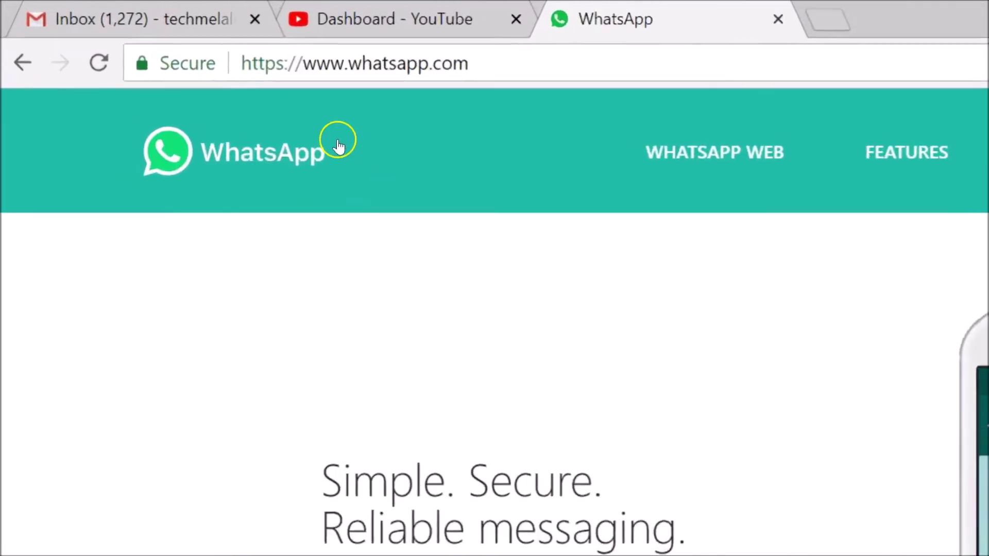
pyautogui.click(565, 67)
pyautogui.click(565, 67)
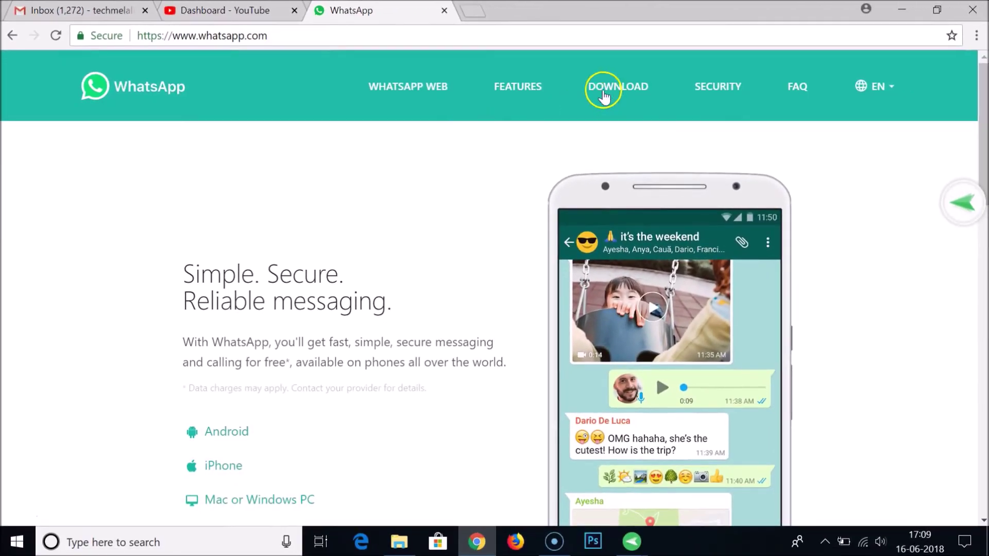
pyautogui.click(619, 87)
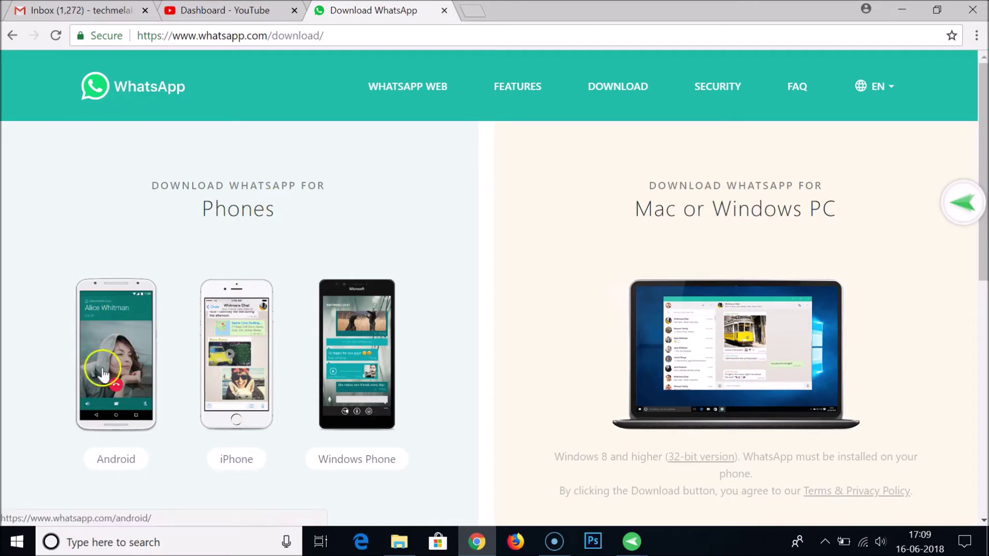
pyautogui.click(114, 389)
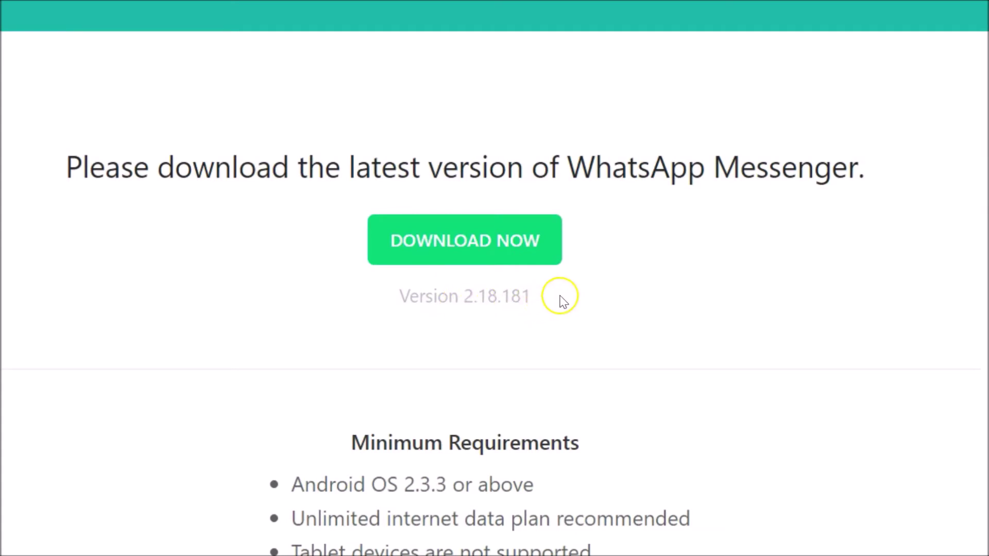
pyautogui.click(478, 236)
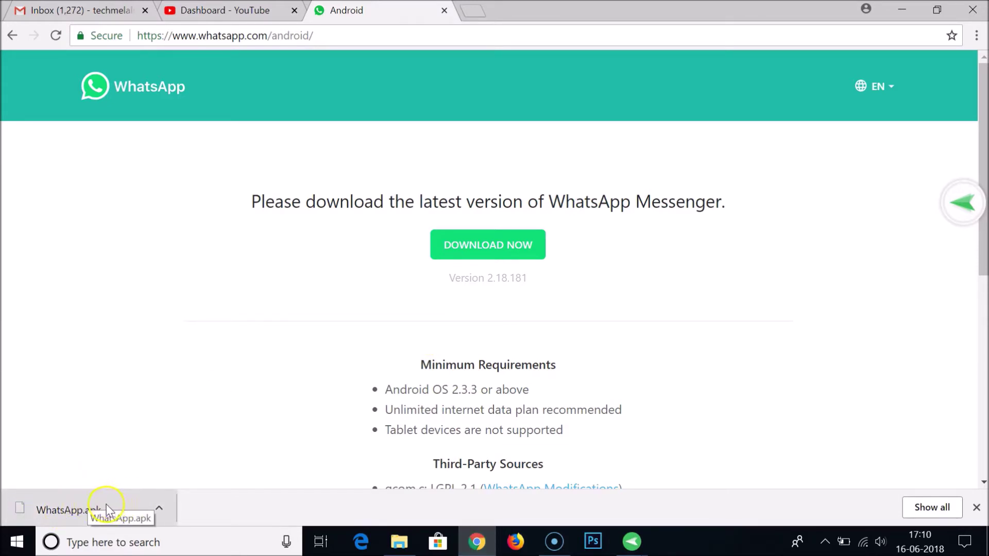
# Step: Show WhatsApp.apk in its folder, then close Explorer and minimize Chrome and AirMirror
pyautogui.click(162, 506)
pyautogui.click(227, 456)
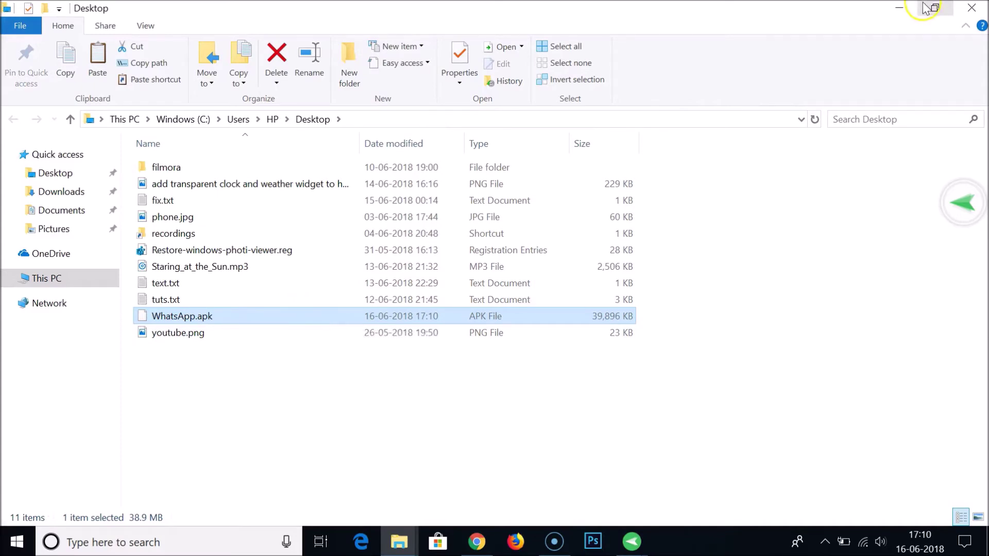
pyautogui.click(969, 10)
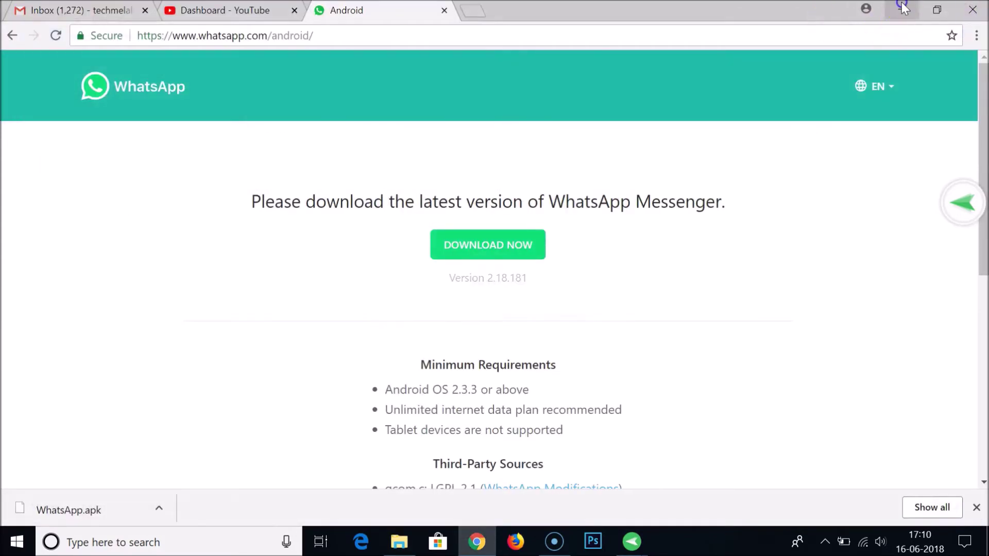
pyautogui.click(902, 10)
pyautogui.click(590, 10)
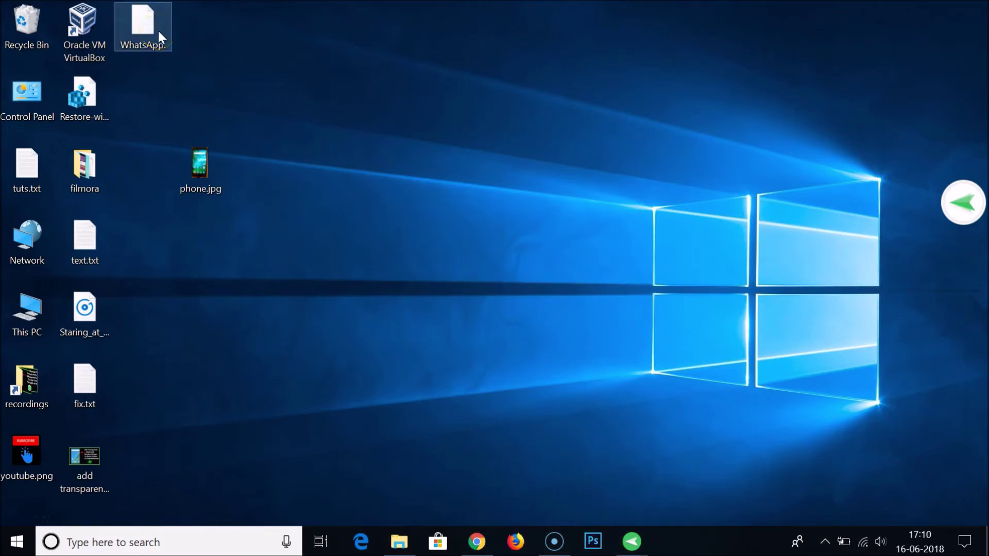
# Step: Move WhatsApp.apk to the middle of the desktop and bring up its context menu
pyautogui.moveTo(158, 31); pyautogui.dragTo(406, 205)
pyautogui.moveTo(456, 240); pyautogui.dragTo(468, 240)
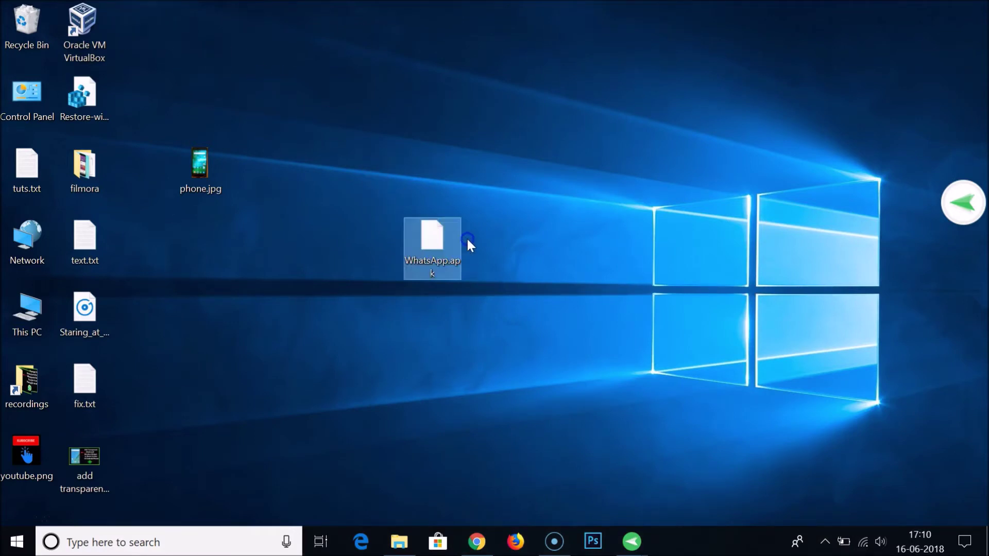
pyautogui.click(487, 271)
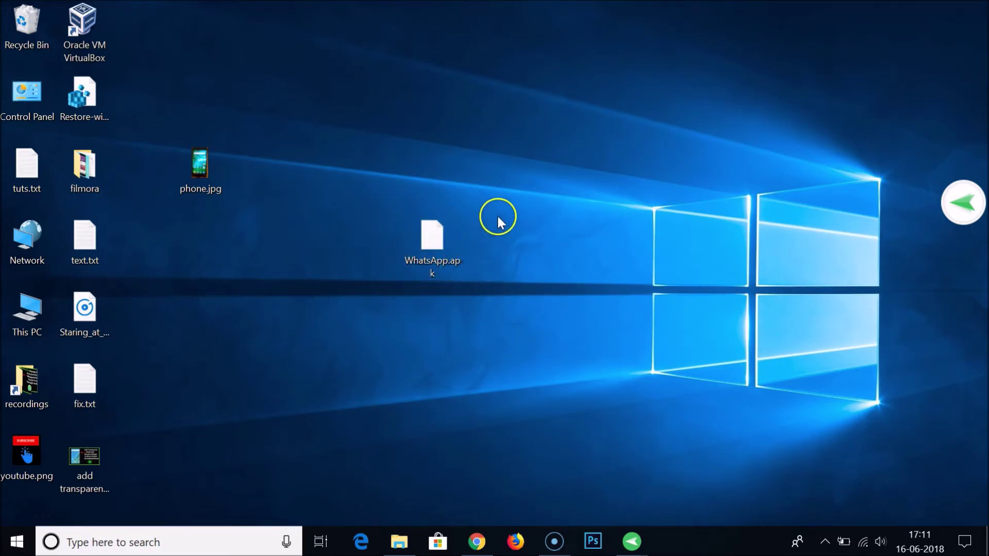
pyautogui.doubleClick(418, 261)
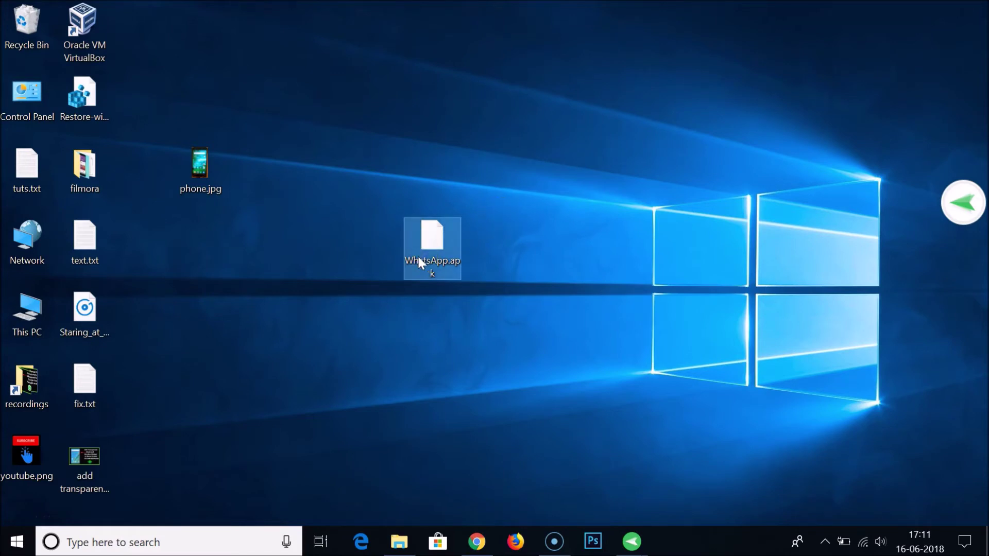
pyautogui.rightClick(418, 258)
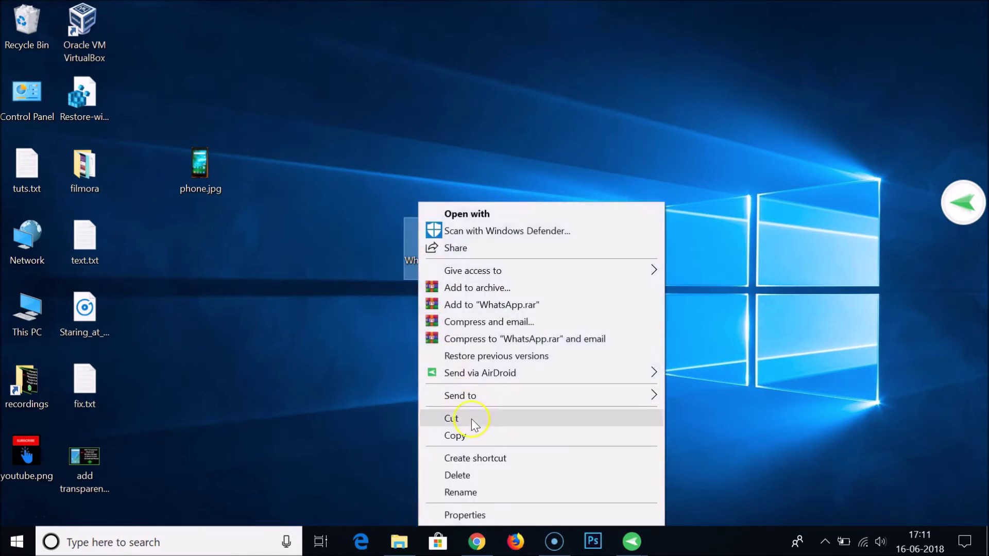
# Step: Paste WhatsApp.apk into Redmi Note 4 › Internal shared storage › Download, then minimize Explorer
pyautogui.click(478, 436)
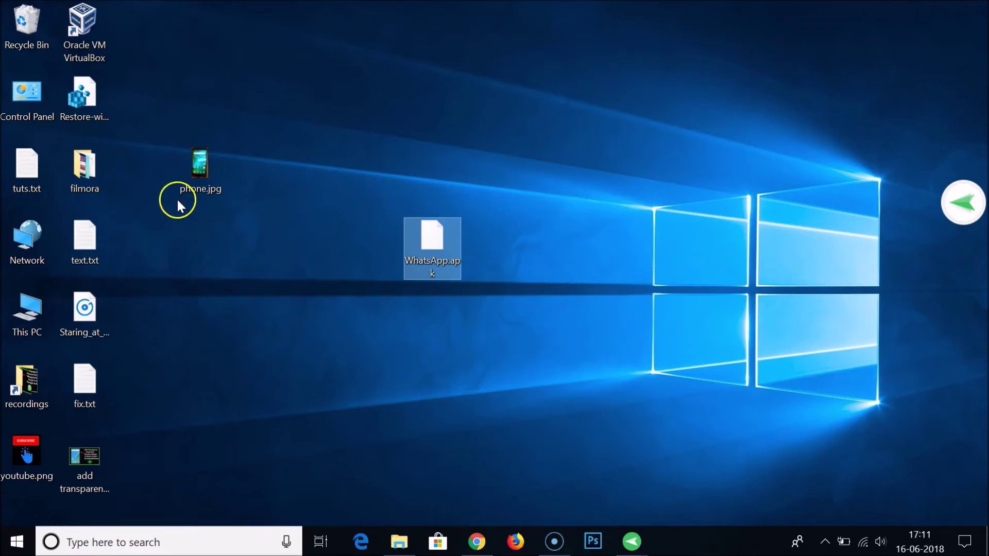
pyautogui.doubleClick(43, 308)
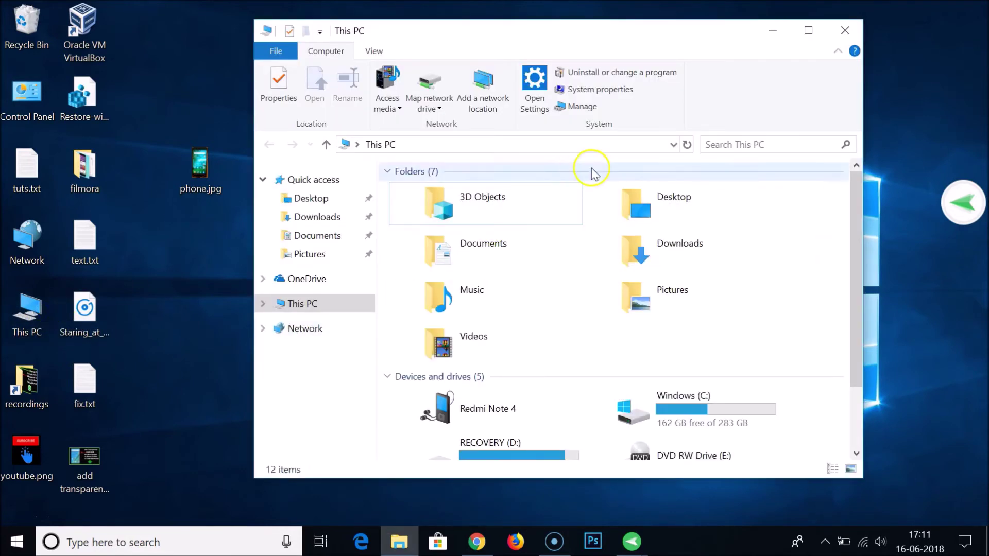
pyautogui.click(797, 37)
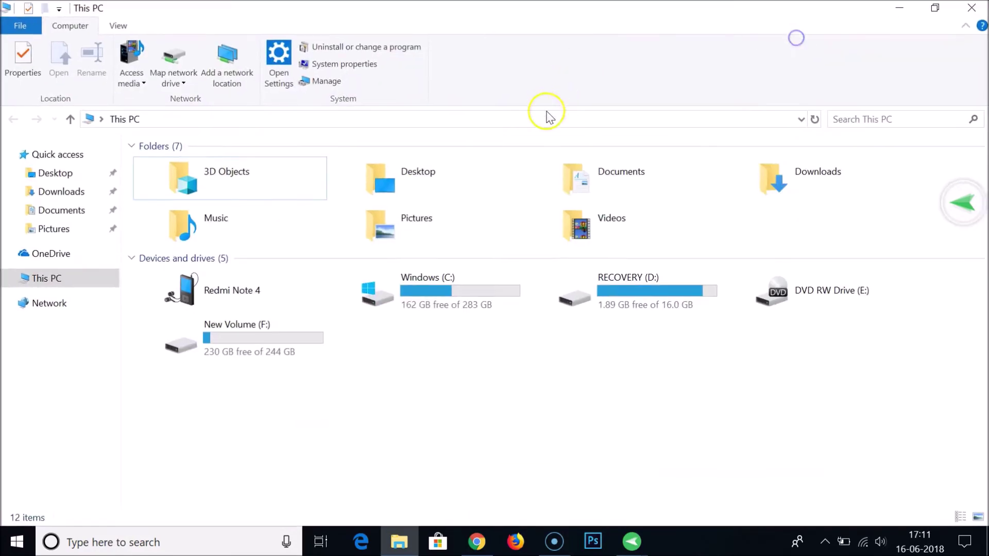
pyautogui.doubleClick(239, 292)
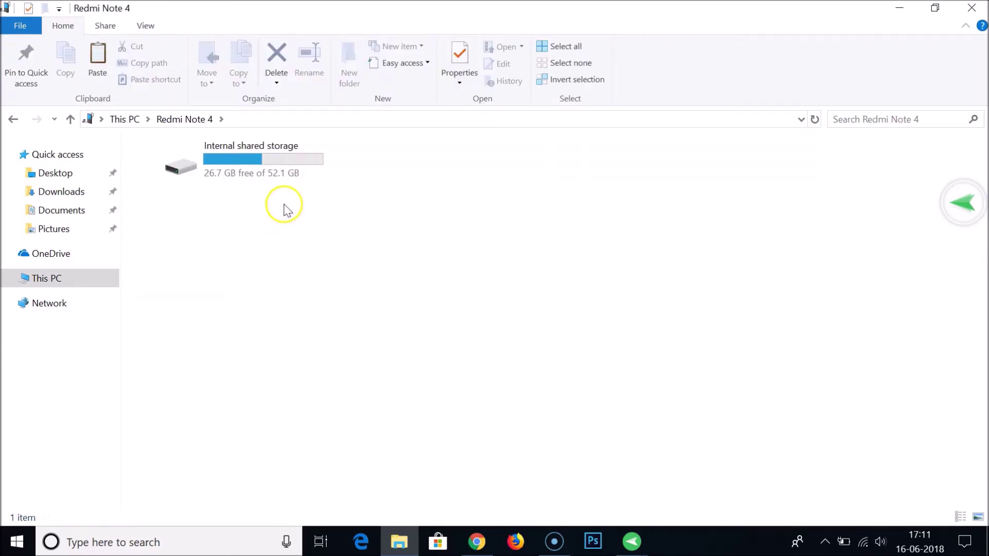
pyautogui.doubleClick(270, 163)
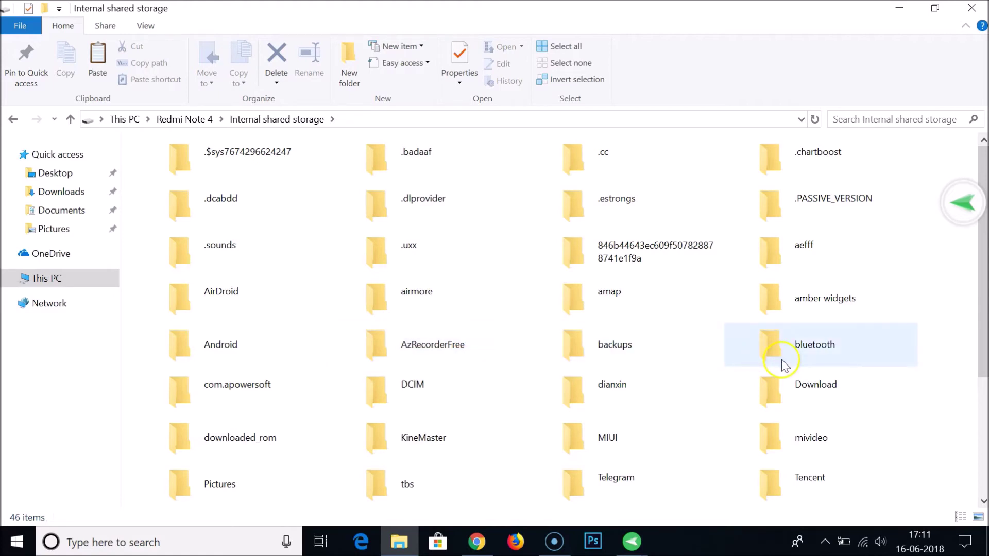
pyautogui.click(807, 393)
pyautogui.doubleClick(807, 393)
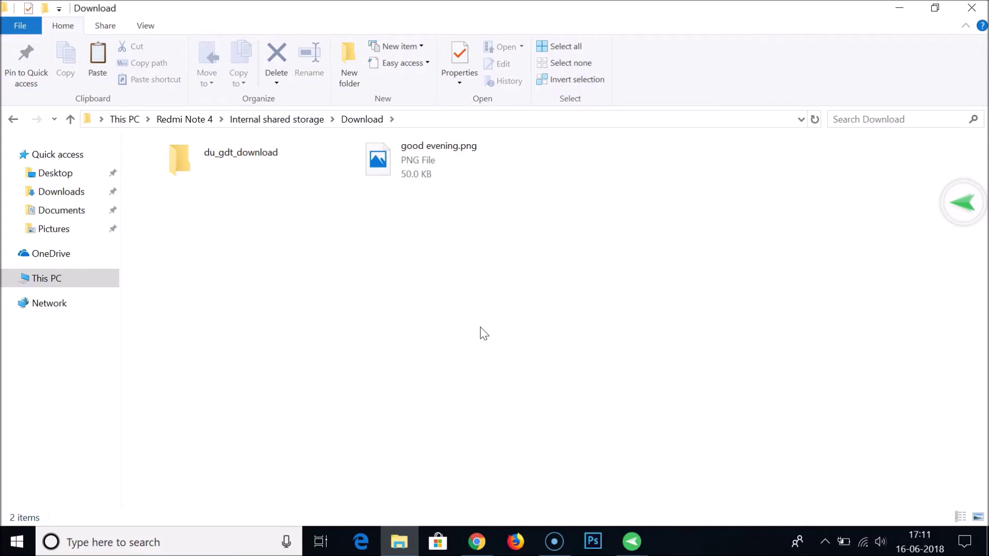
pyautogui.hotkey('ctrl', 'v')
pyautogui.click(447, 231)
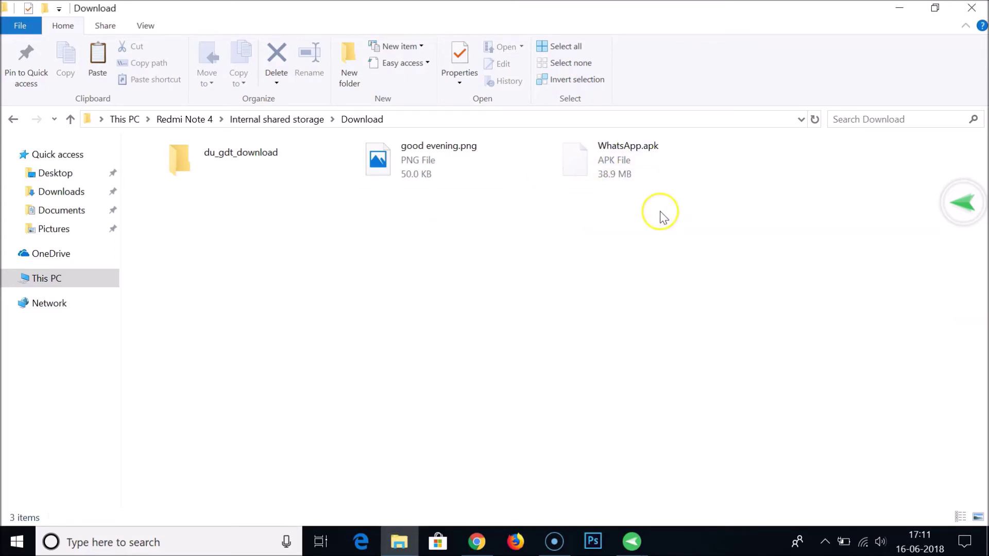
pyautogui.click(899, 7)
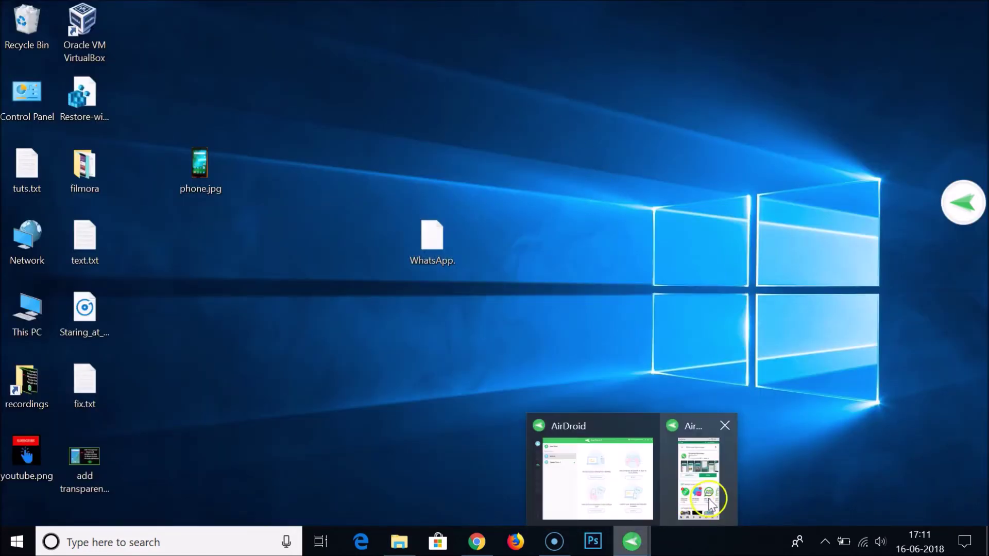
# Step: Restore AirMirror, open File Manager full screen, and launch WhatsApp.apk from Downloads
pyautogui.click(700, 484)
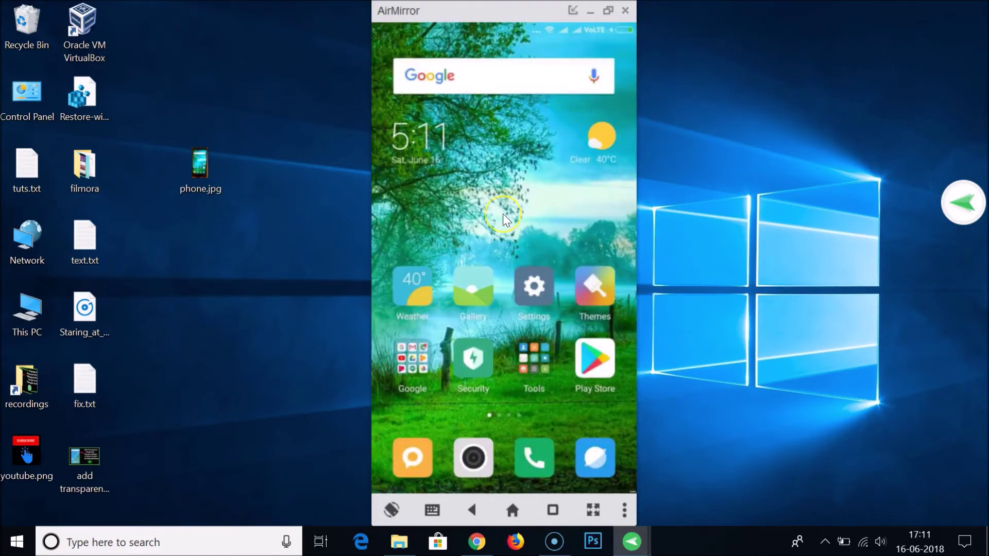
pyautogui.moveTo(529, 220); pyautogui.dragTo(505, 221)
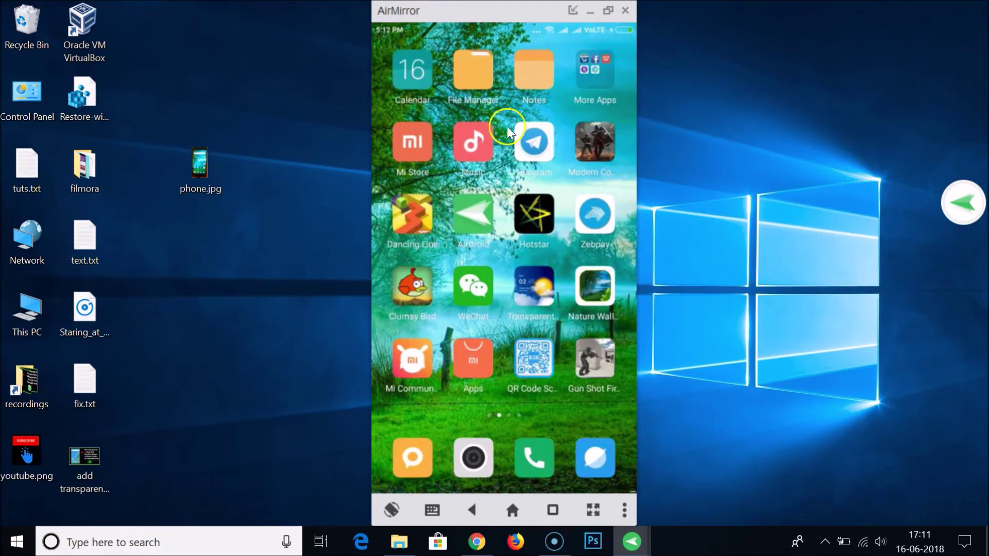
pyautogui.click(470, 84)
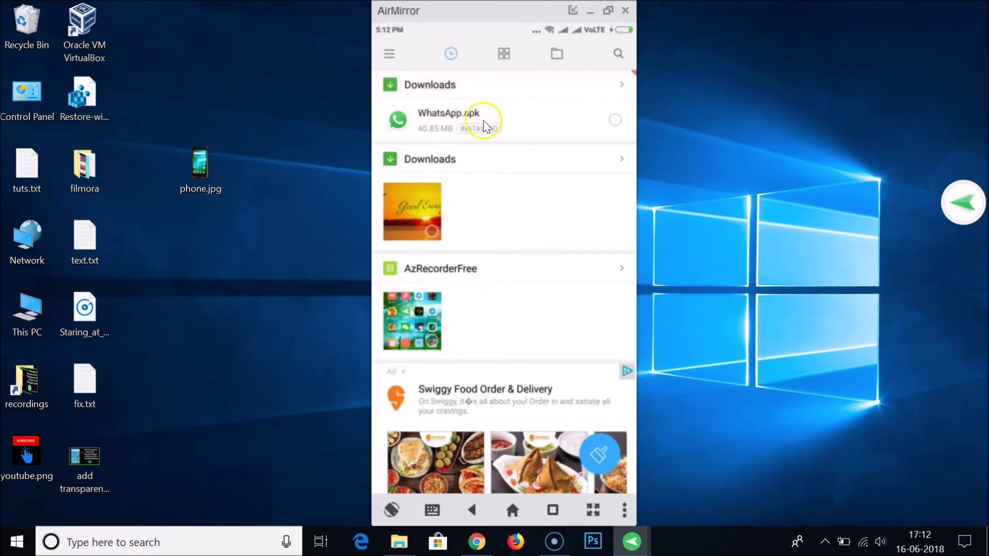
pyautogui.click(593, 510)
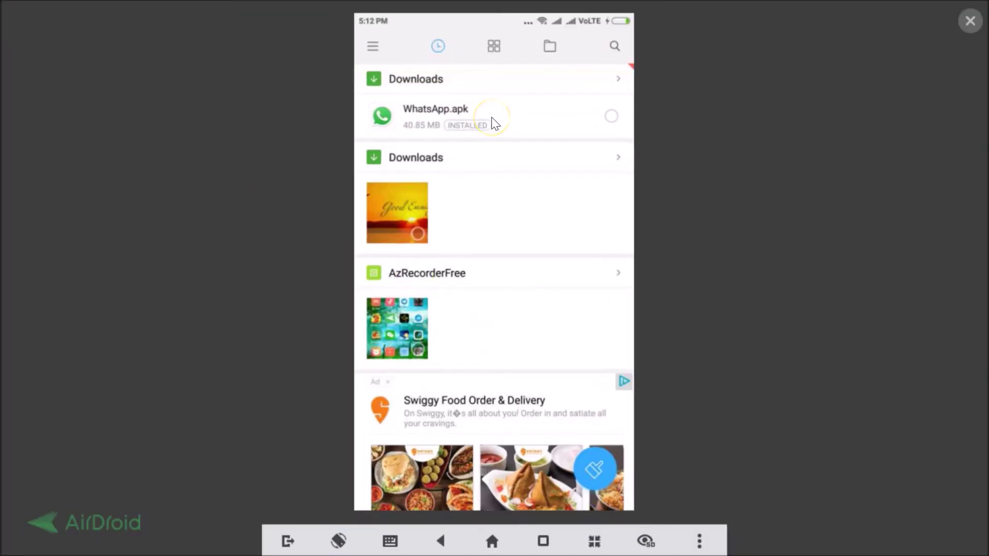
pyautogui.click(450, 113)
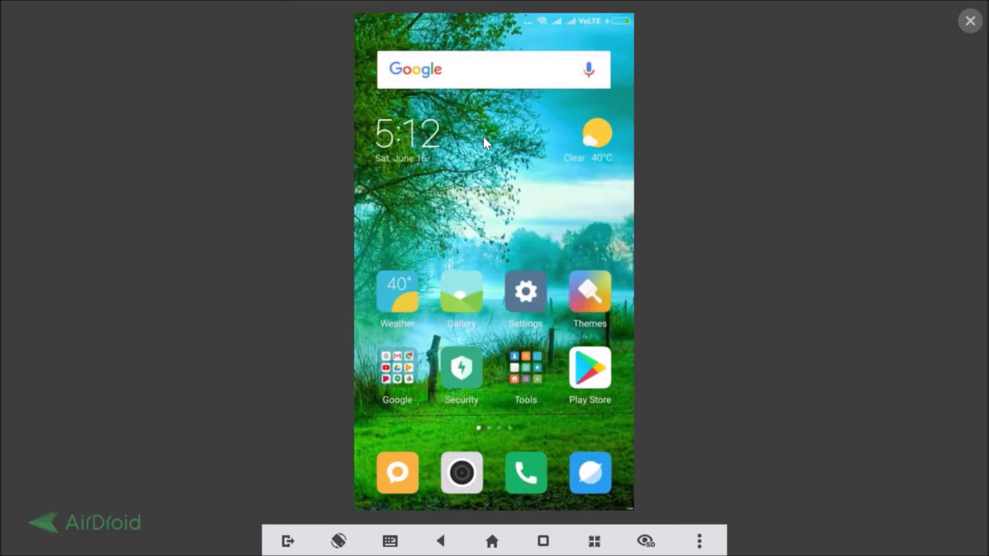
# Step: Turn on Unknown sources in Settings › Additional settings › Privacy and accept the warning
pyautogui.click(523, 292)
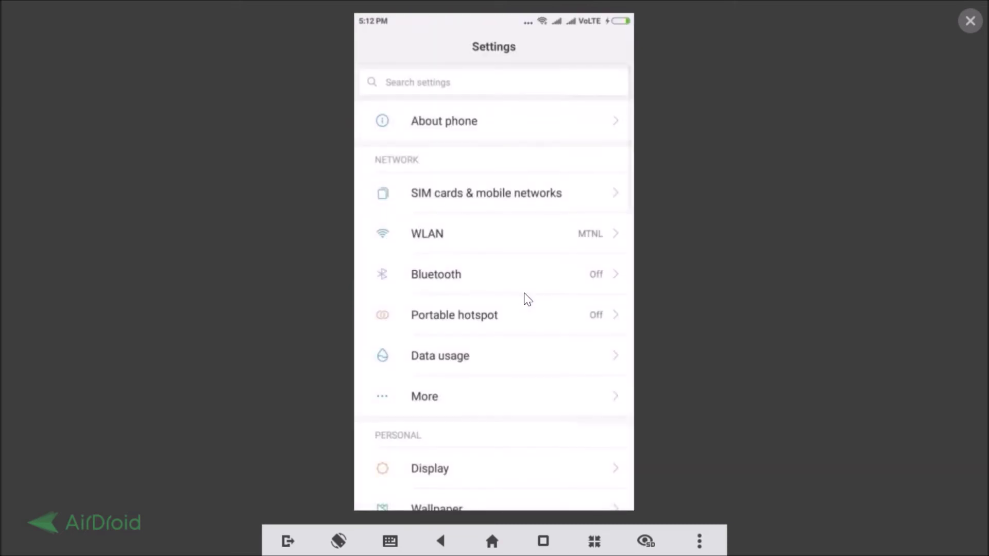
pyautogui.scroll(-10, 528, 299)
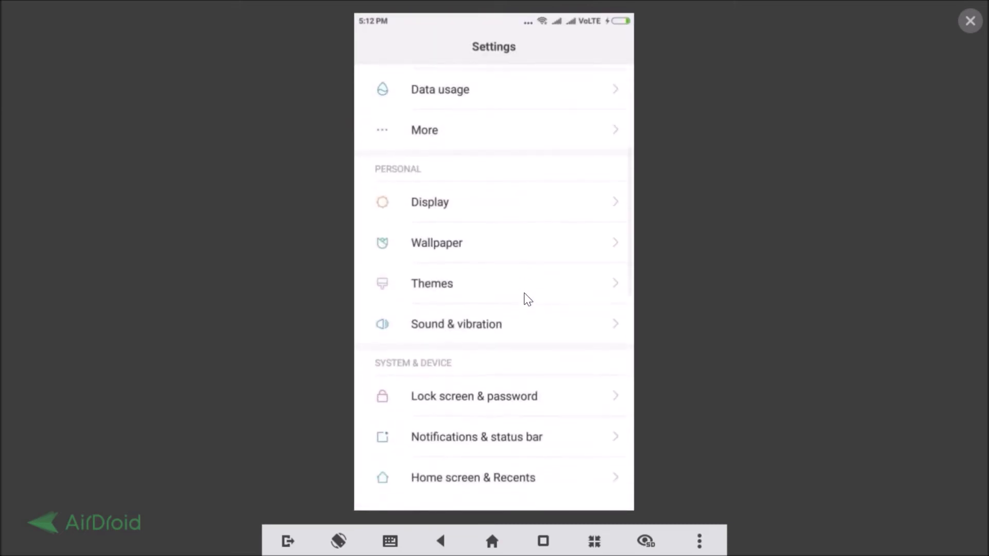
pyautogui.click(452, 342)
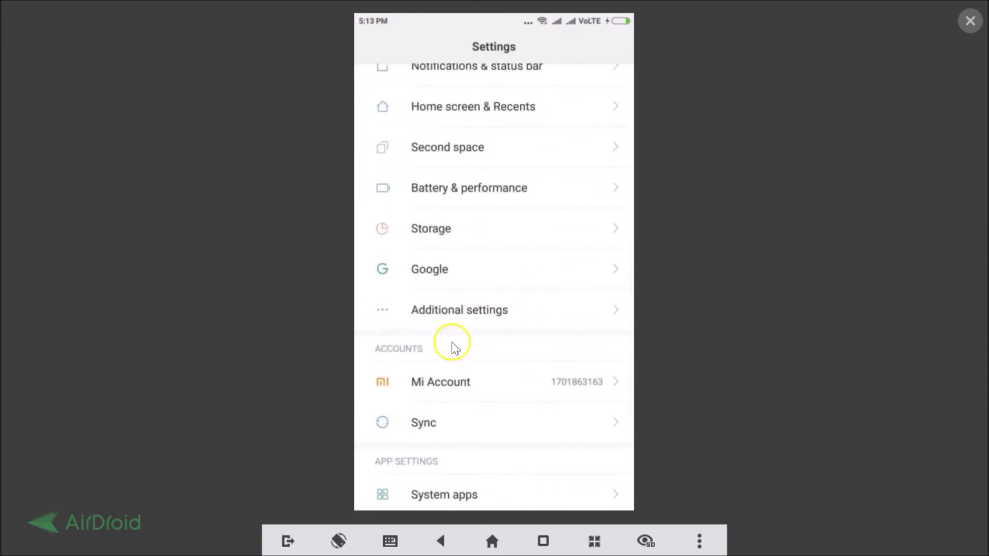
pyautogui.click(430, 312)
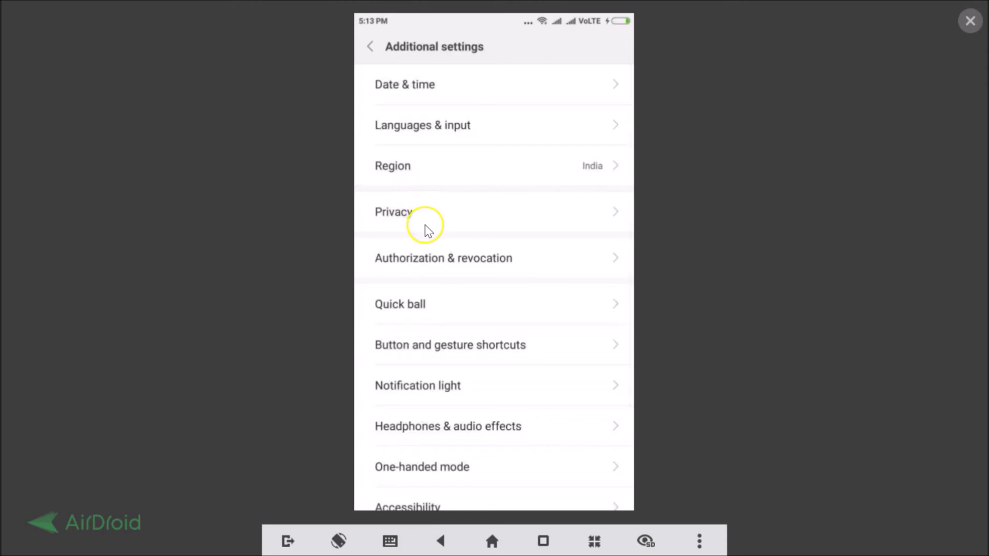
pyautogui.click(423, 226)
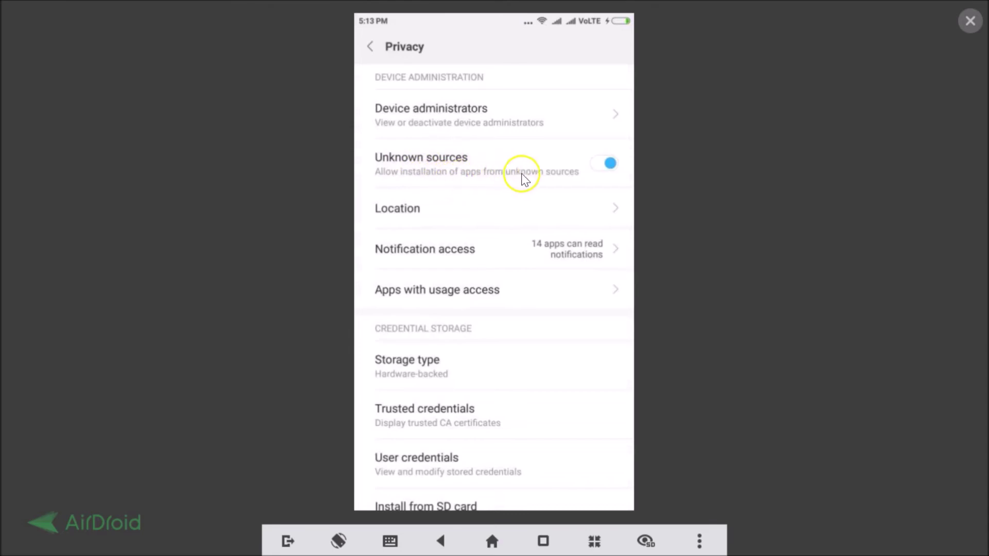
pyautogui.click(600, 164)
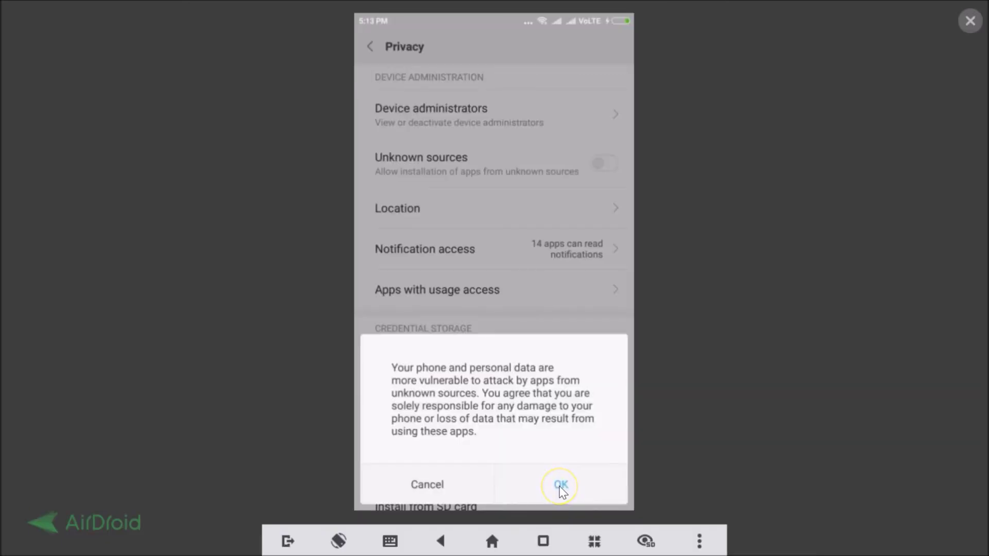
pyautogui.click(561, 487)
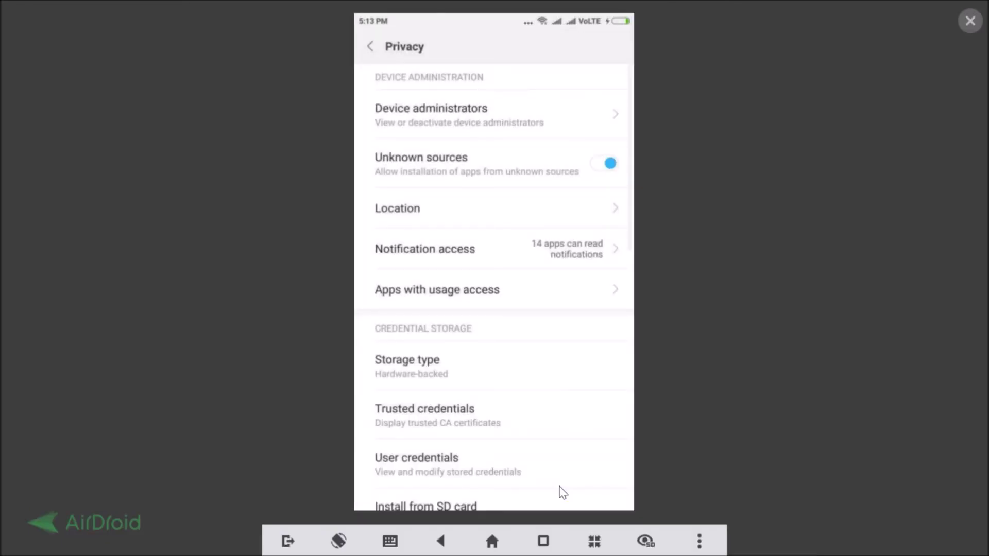
pyautogui.press('Escape')
pyautogui.press('Escape')
pyautogui.press('Escape')
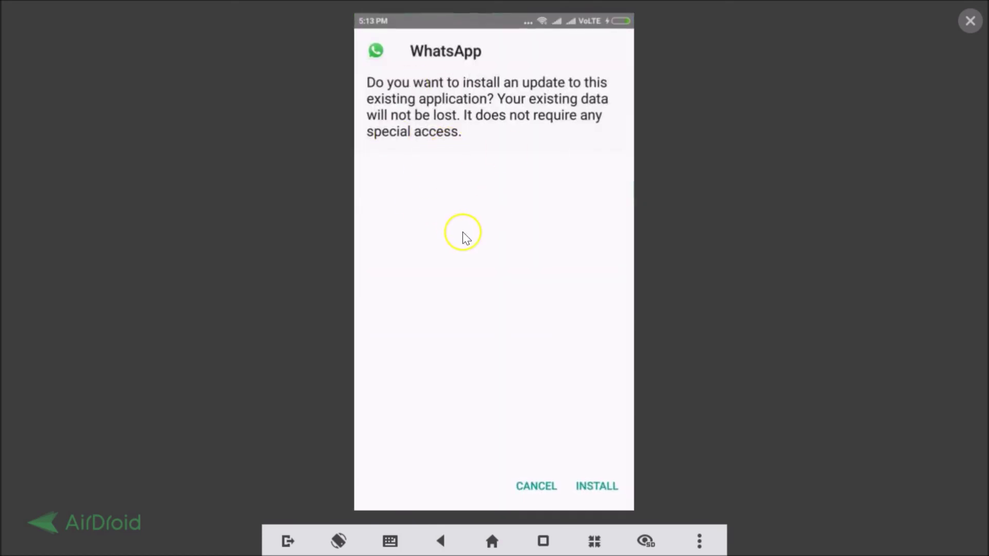
# Step: Install the WhatsApp update from the prompt, close the installer, and return home
pyautogui.click(599, 487)
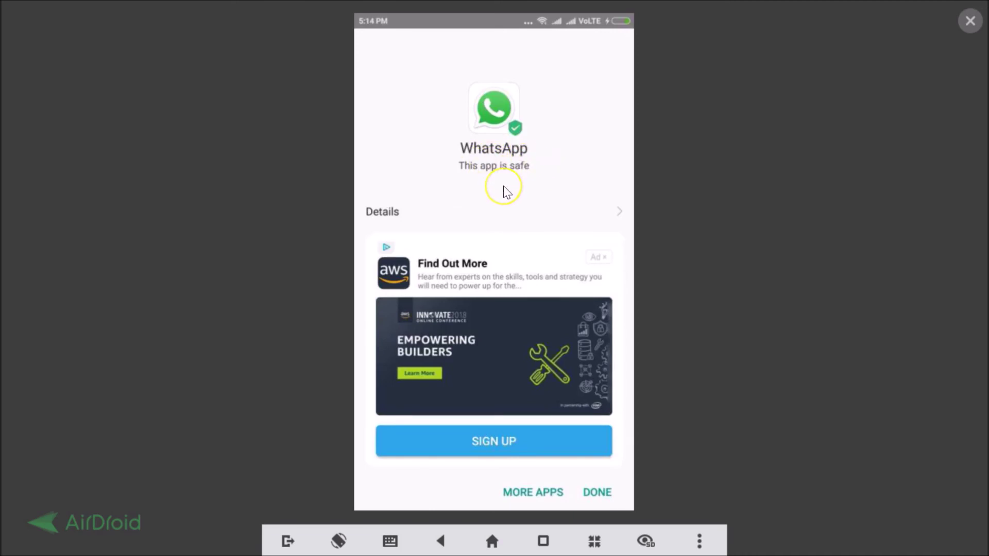
pyautogui.click(602, 494)
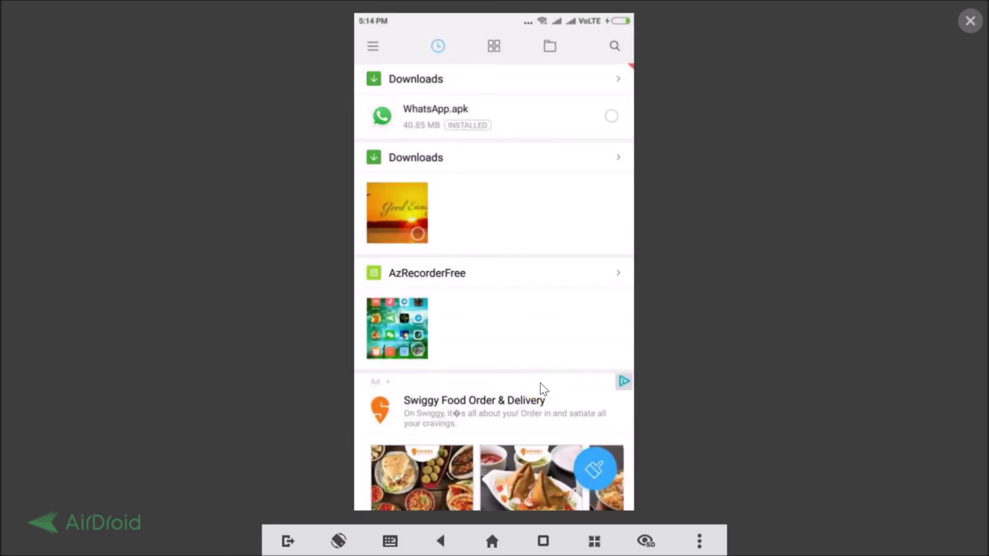
pyautogui.press('Home')
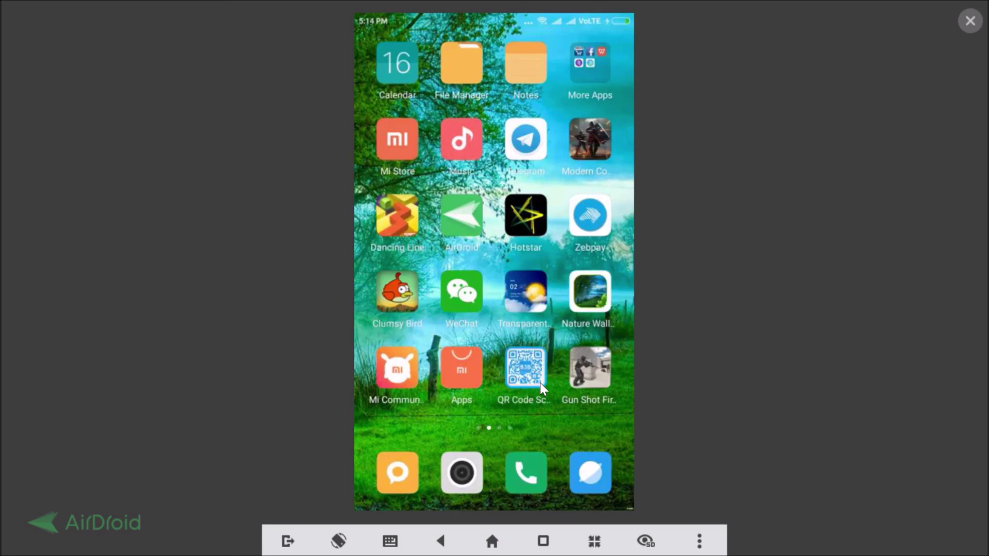
# Step: Launch WhatsApp on the mirrored phone and go to Settings > Help > App info to check version 2.18.181
pyautogui.moveTo(570, 316); pyautogui.dragTo(534, 301)
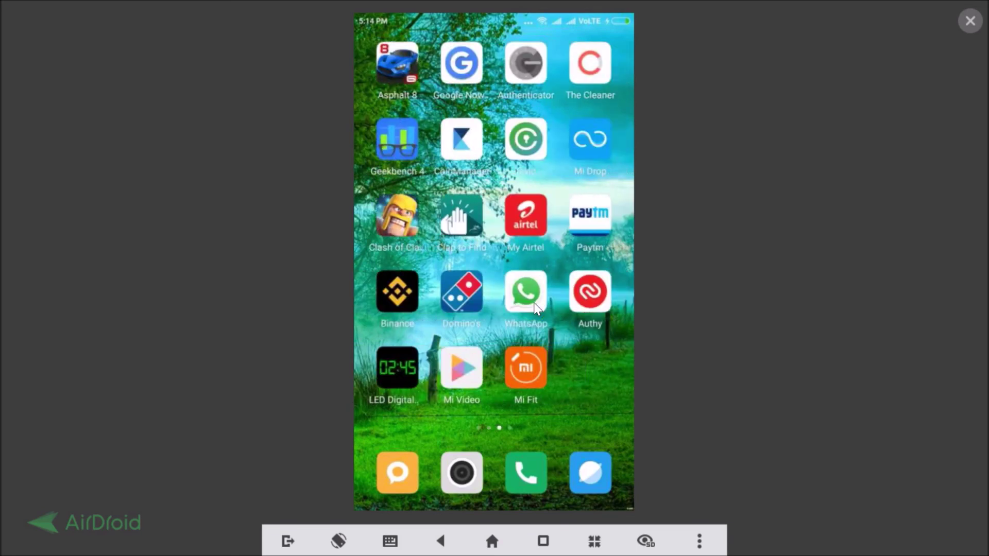
pyautogui.click(527, 296)
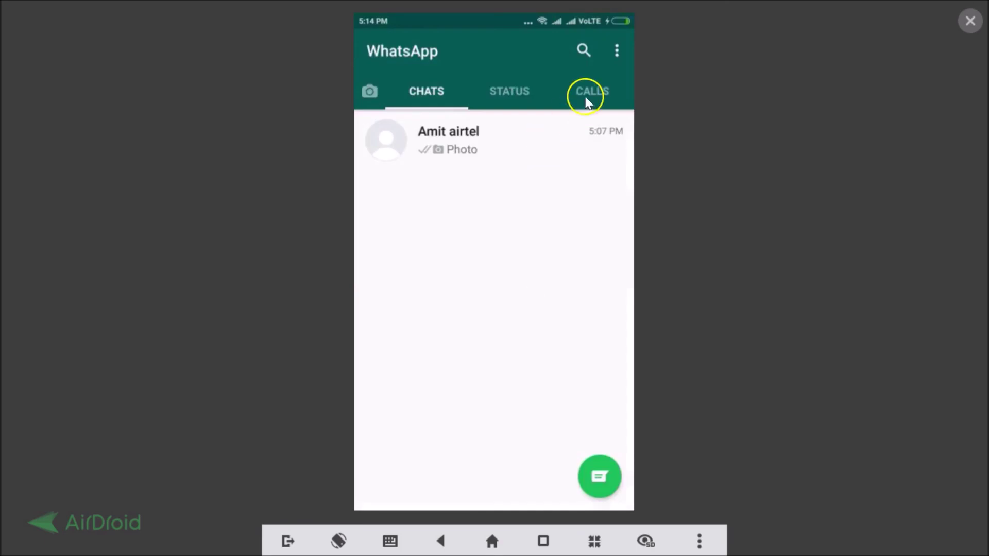
pyautogui.click(618, 51)
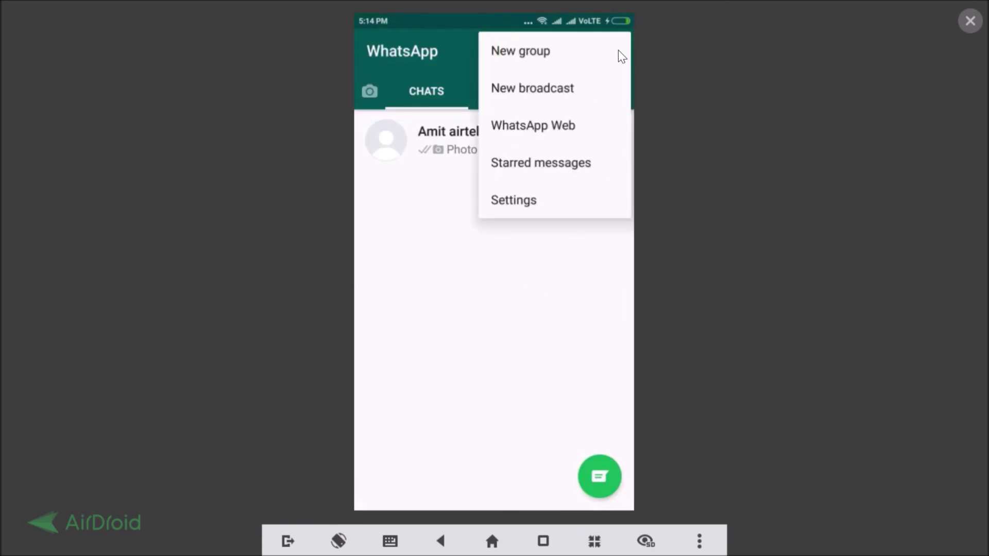
pyautogui.click(546, 200)
pyautogui.click(423, 442)
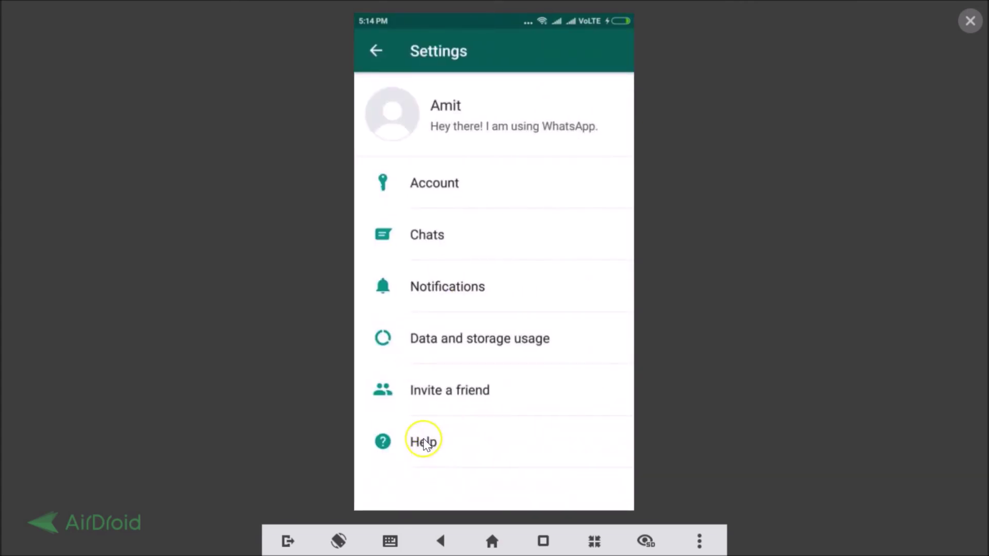
pyautogui.click(380, 259)
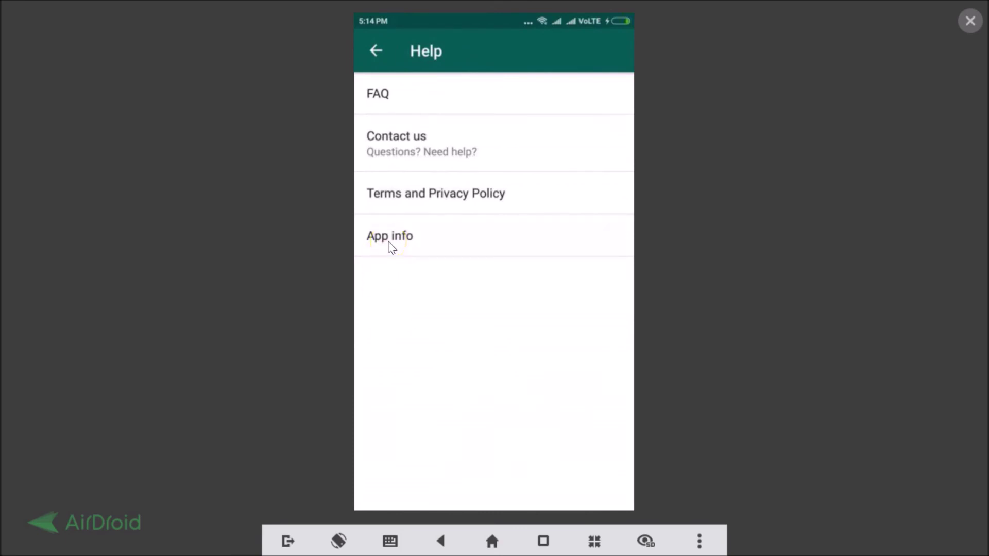
pyautogui.click(390, 246)
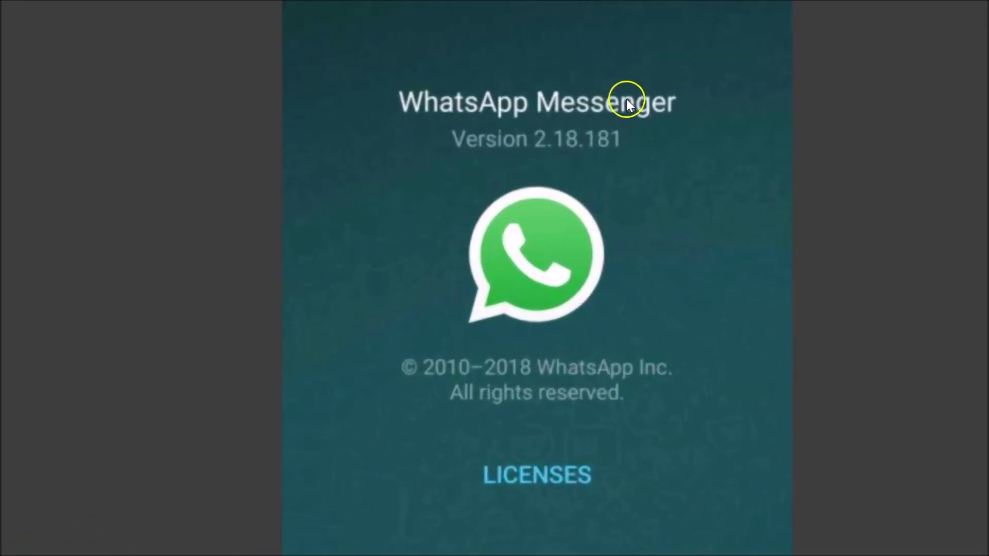